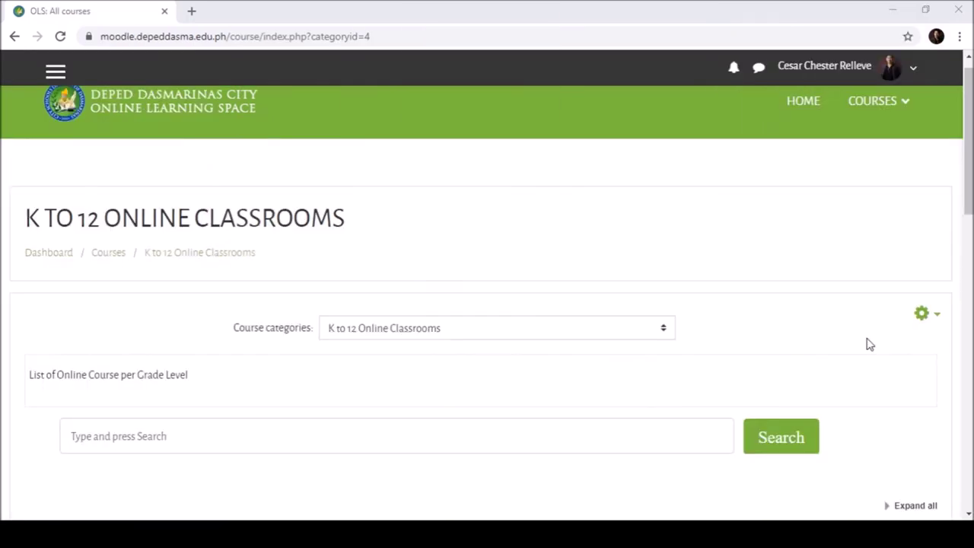
# Examine the list of subject categories under K to 12 Online Classrooms, from Course Creators Queries Forum through the SHS subjects
pyautogui.scroll(-2, 868, 344)
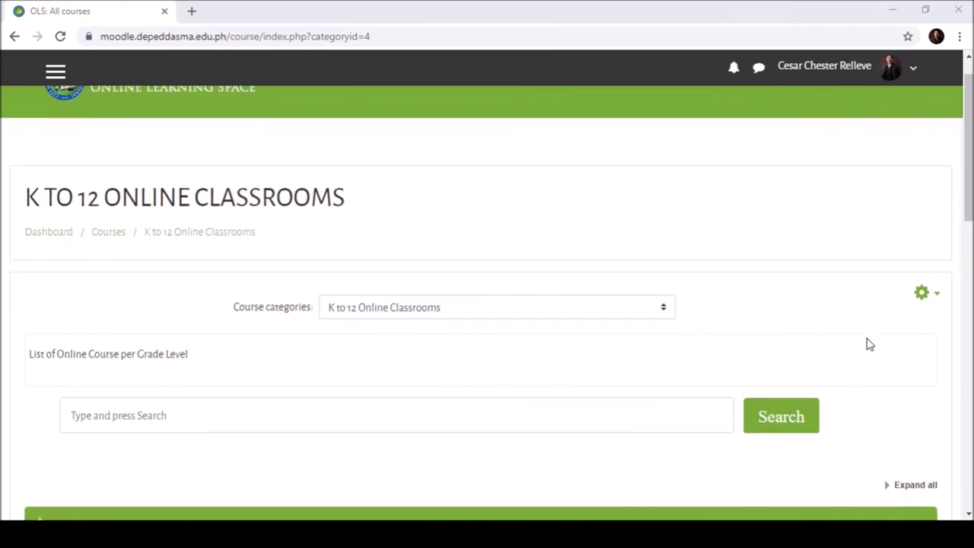
pyautogui.scroll(-2, 870, 344)
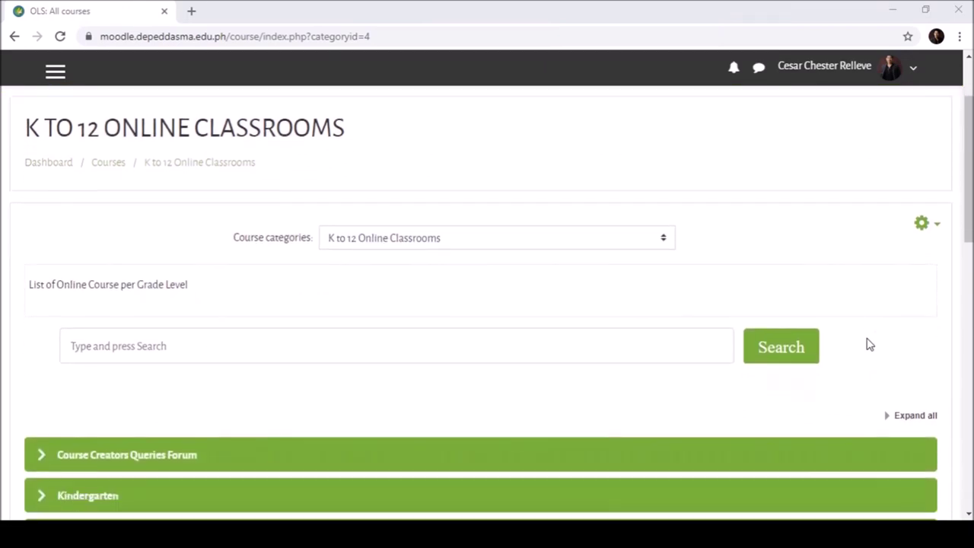
pyautogui.scroll(-2, 870, 344)
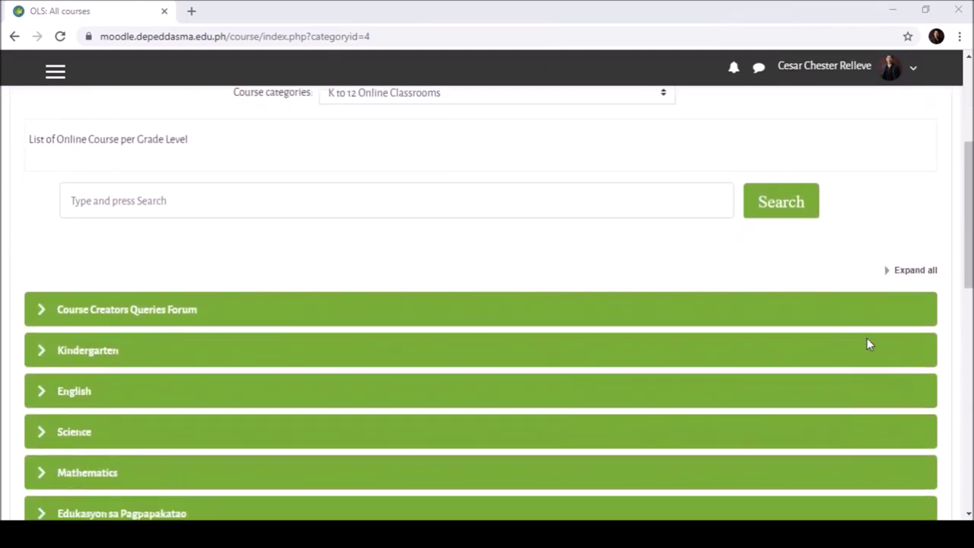
pyautogui.scroll(-2, 870, 344)
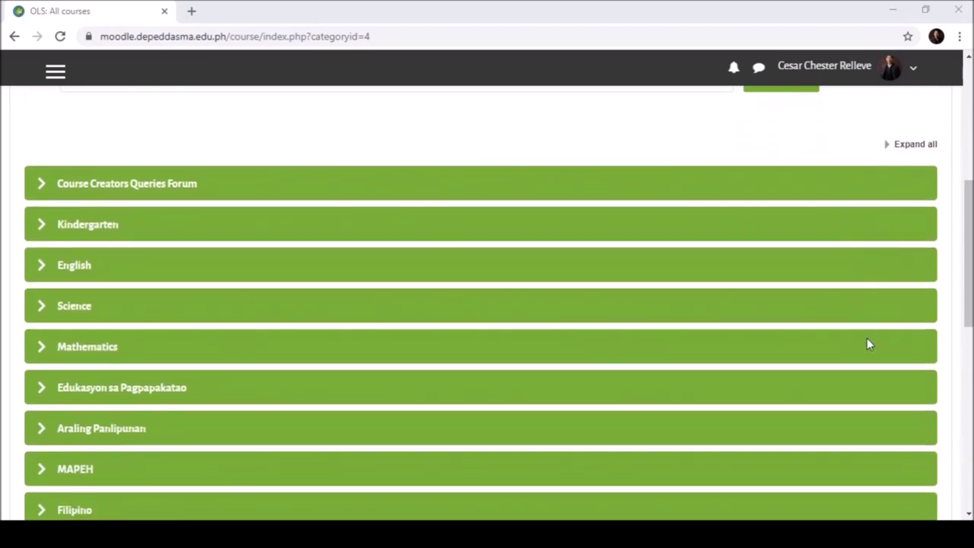
pyautogui.scroll(-1, 870, 344)
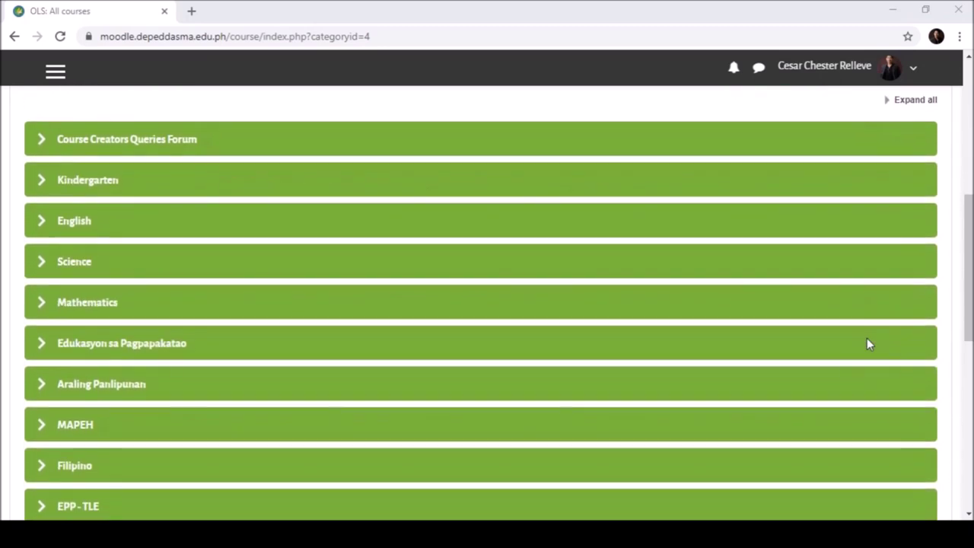
pyautogui.scroll(-1, 870, 344)
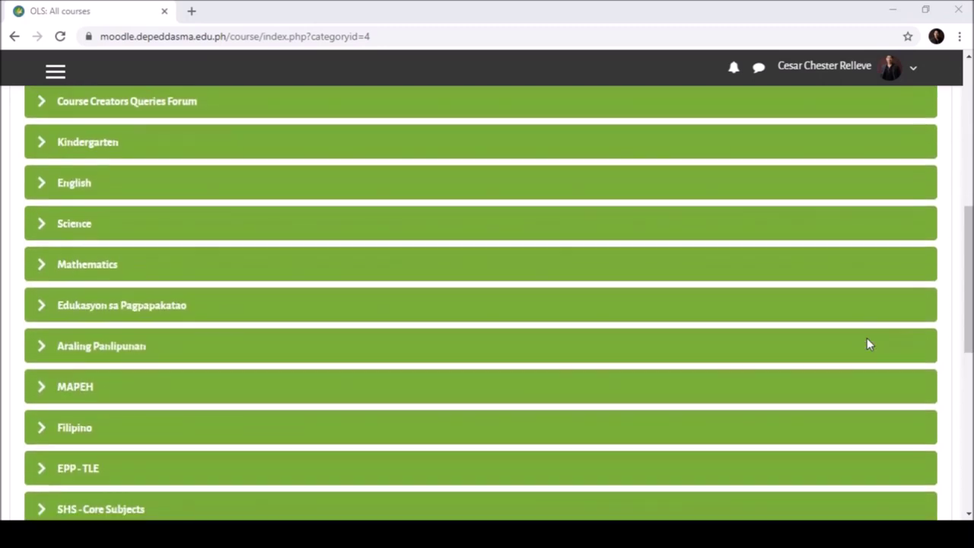
pyautogui.scroll(-2, 870, 344)
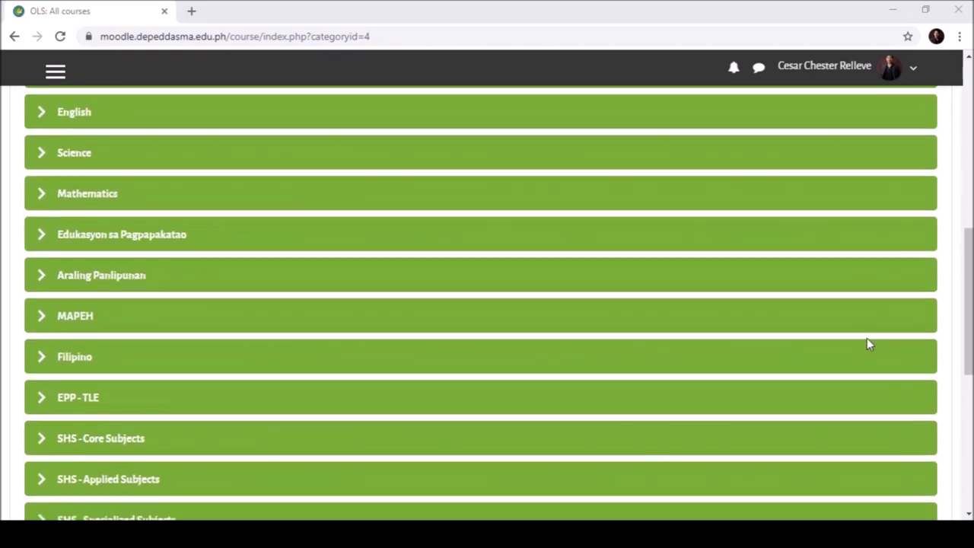
pyautogui.scroll(-2, 869, 344)
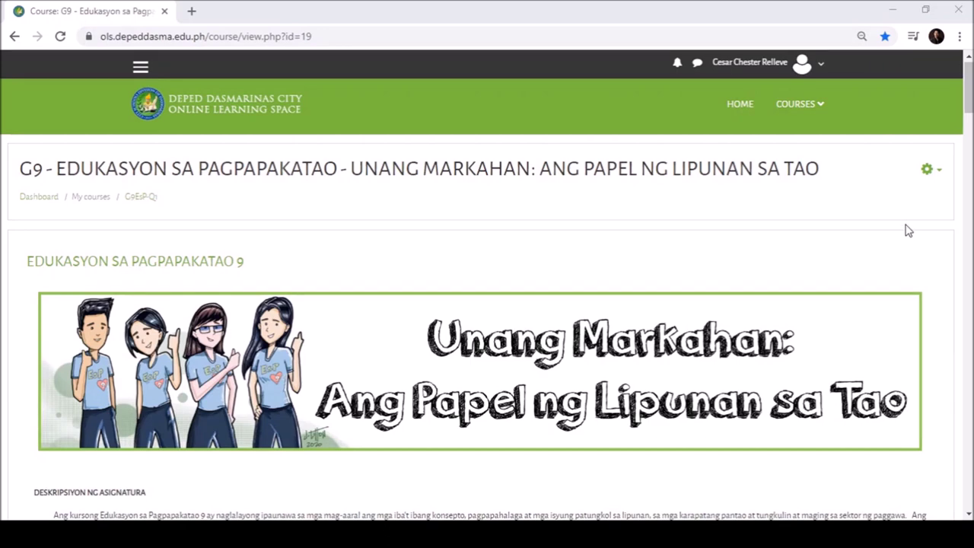
# Turn editing on for the G9 Edukasyon sa Pagpapakatao - Unang Markahan course
pyautogui.click(928, 172)
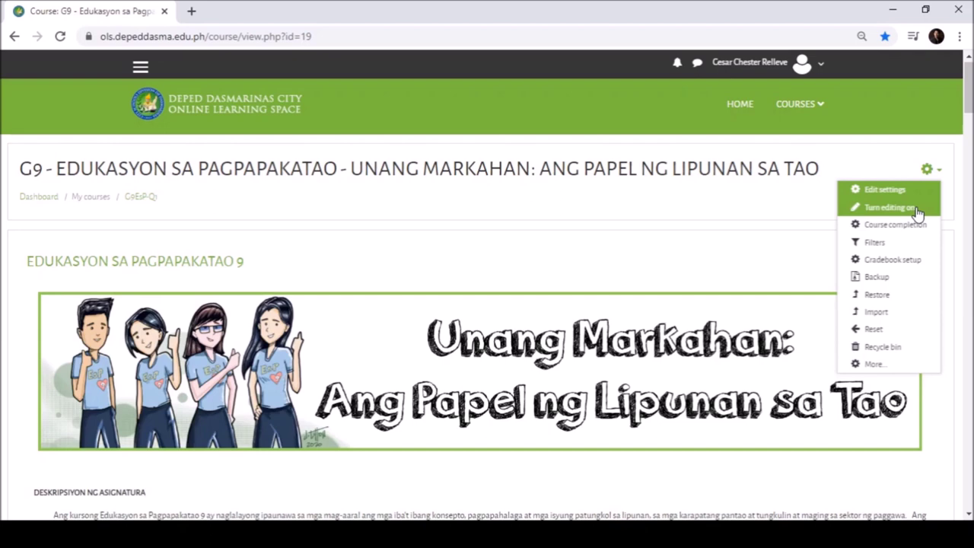
pyautogui.click(889, 207)
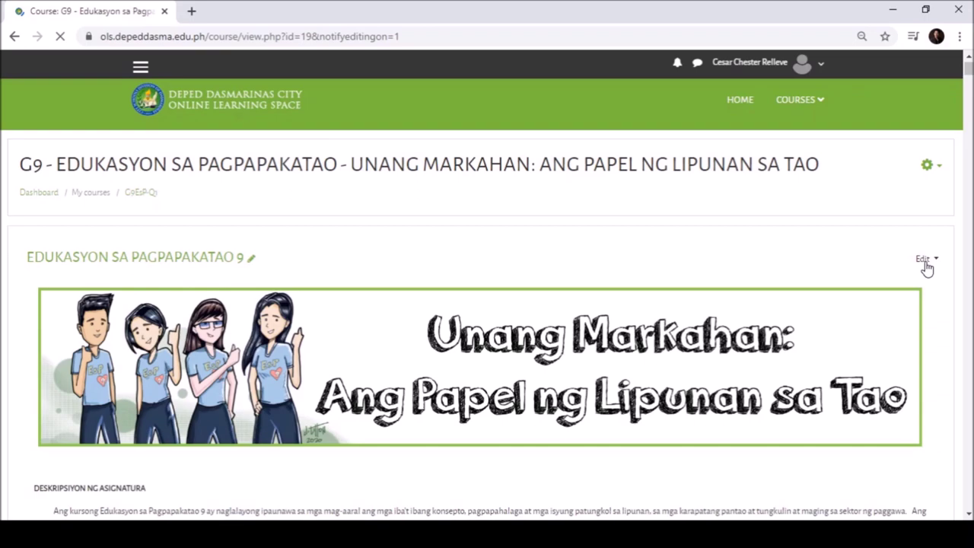
# Try to move the Announcement forum in the course's opening section
pyautogui.scroll(-5, 926, 266)
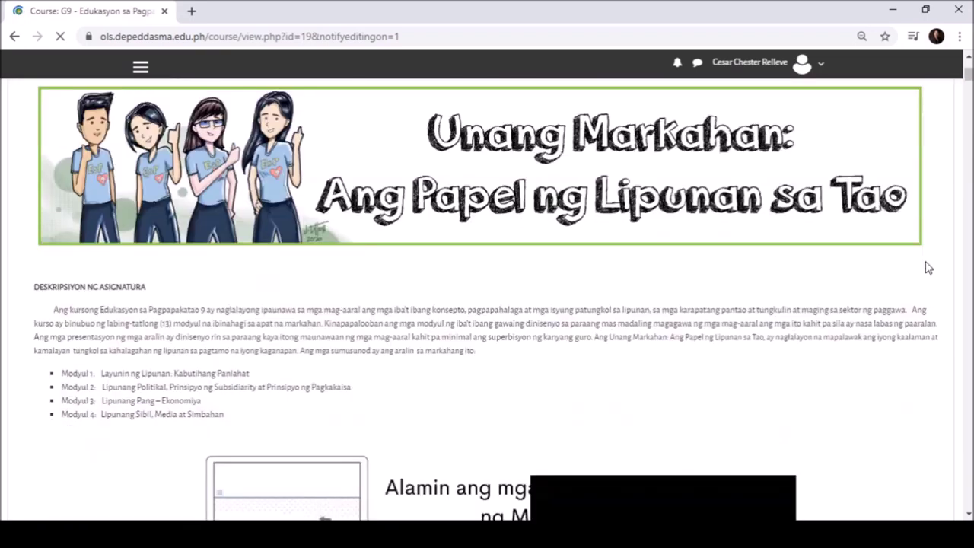
pyautogui.scroll(-2, 928, 267)
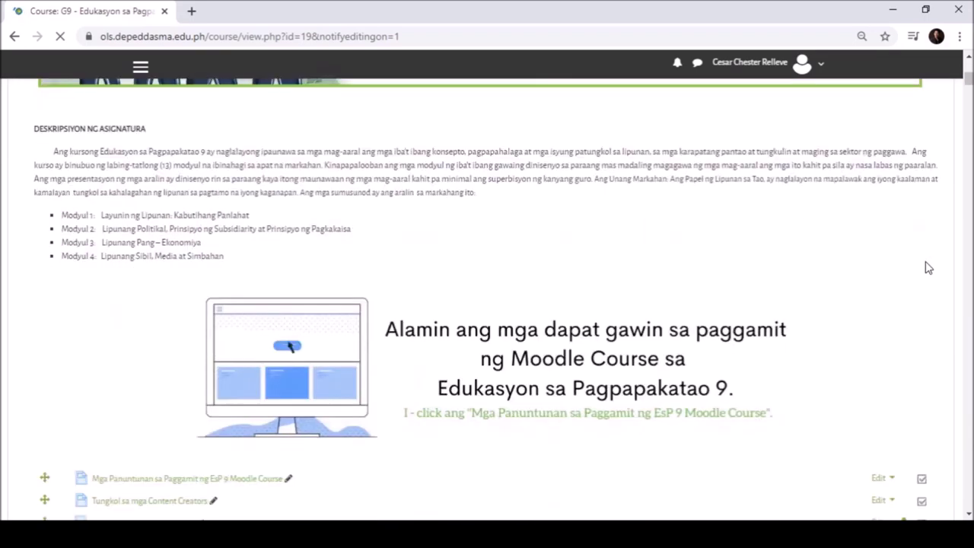
pyautogui.scroll(-1, 929, 267)
pyautogui.scroll(-1, 928, 267)
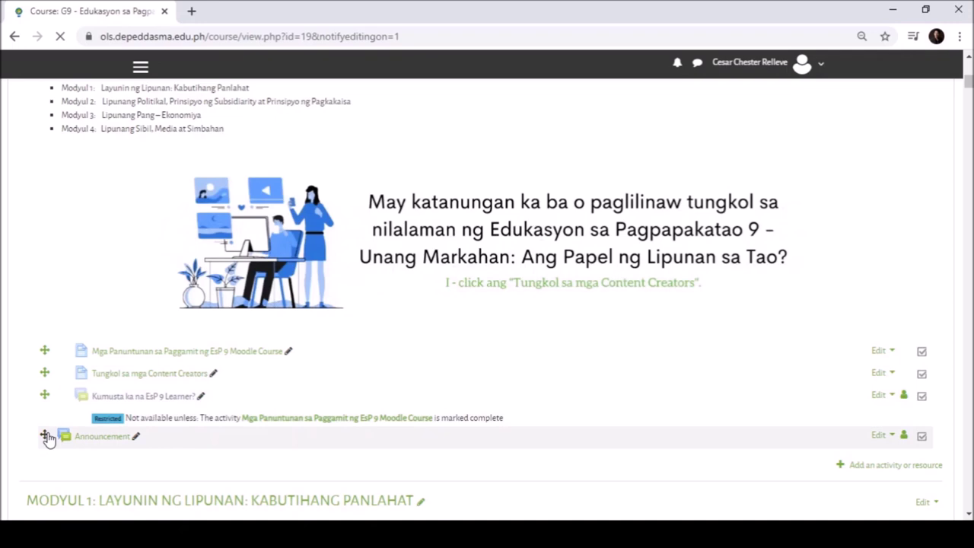
pyautogui.click(44, 434)
pyautogui.press('Escape')
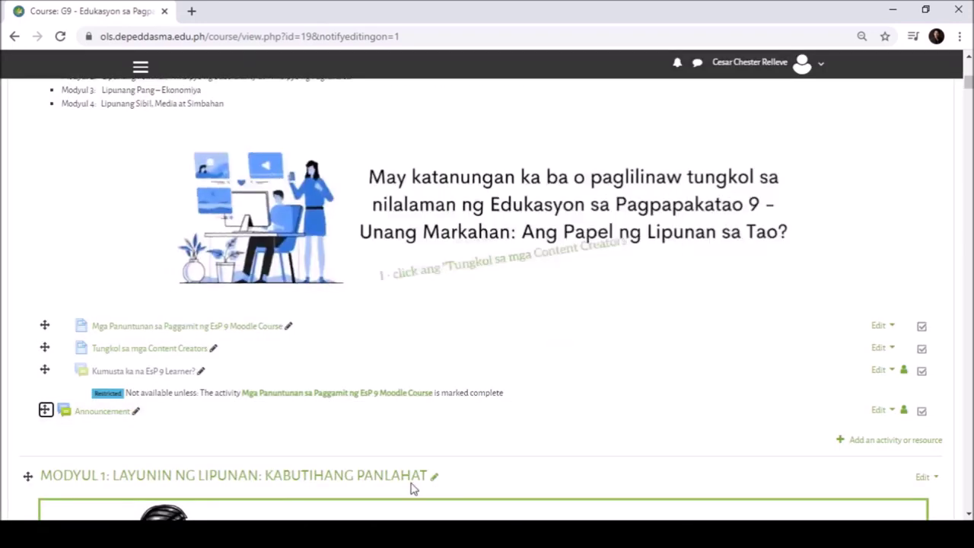
# Try to rename the Announcement forum as Paalala directly on the course page
pyautogui.click(136, 412)
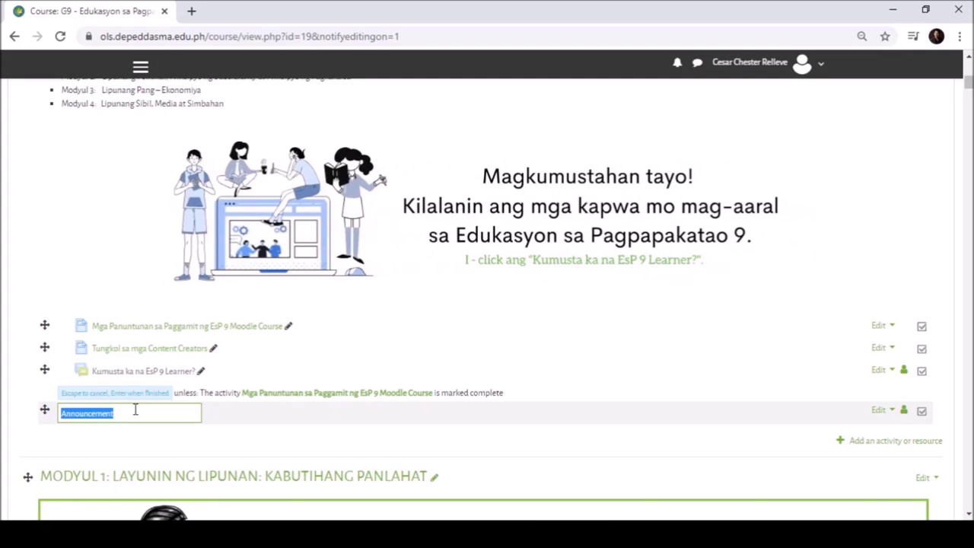
pyautogui.write('Pa')
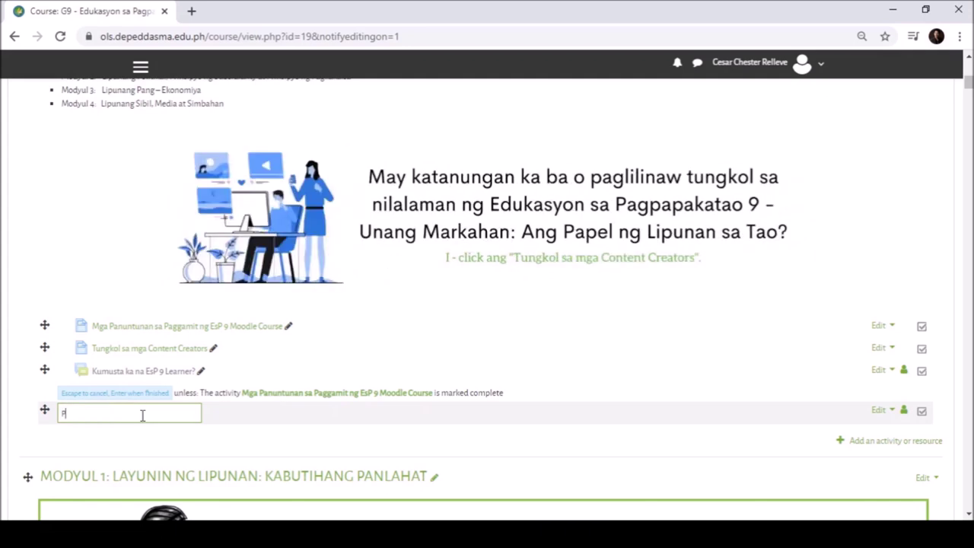
pyautogui.write('alala')
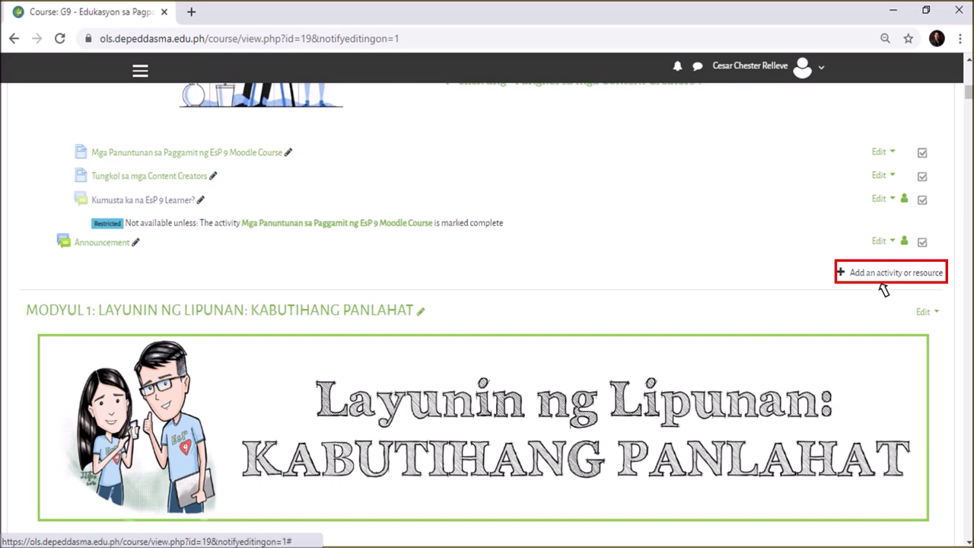
# Open the choice of activities and resources for the section above Modyul 1
pyautogui.click(887, 274)
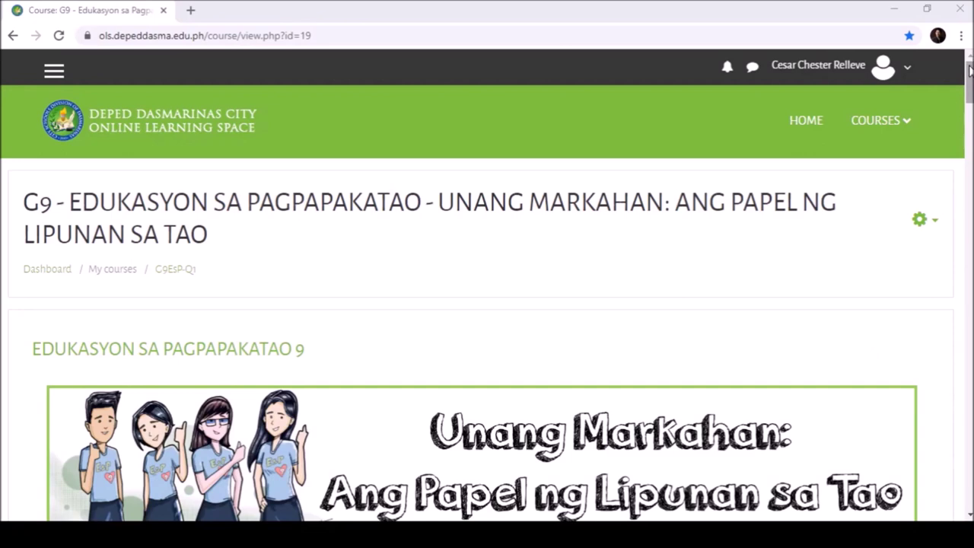
# Open the settings of the "Kumusta ka na EsP 9 Learner?" forum and look through its setting sections
pyautogui.moveTo(971, 70); pyautogui.dragTo(971, 452)
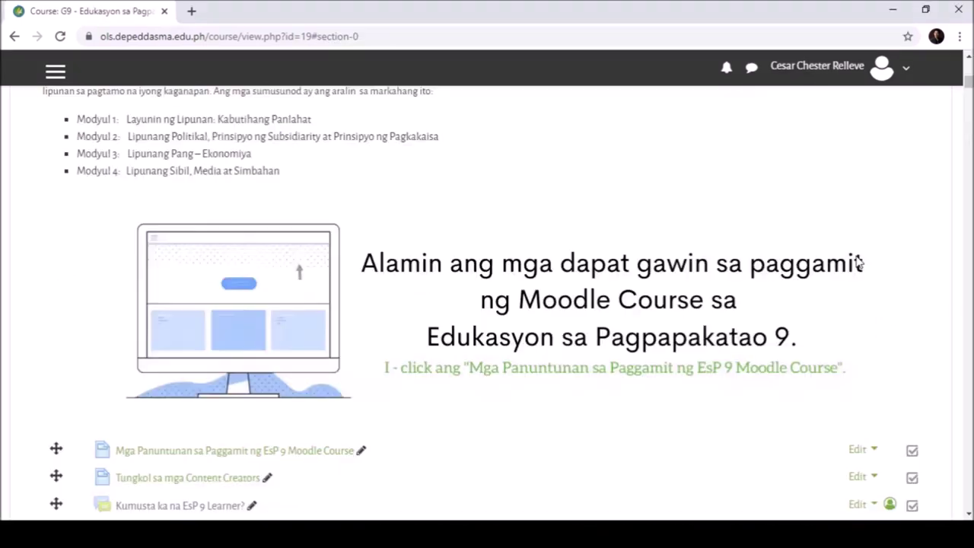
pyautogui.scroll(-2, 859, 262)
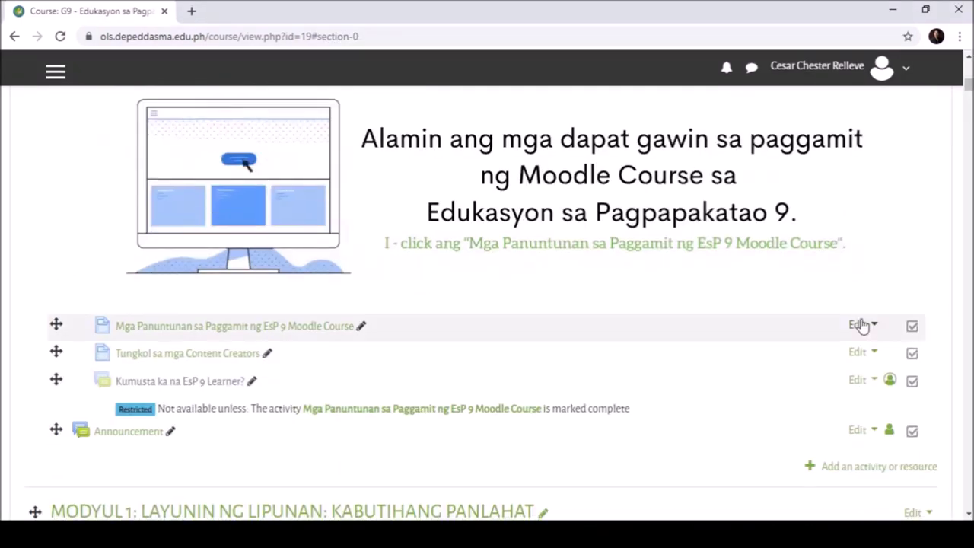
pyautogui.scroll(-1, 862, 325)
pyautogui.scroll(-1, 863, 325)
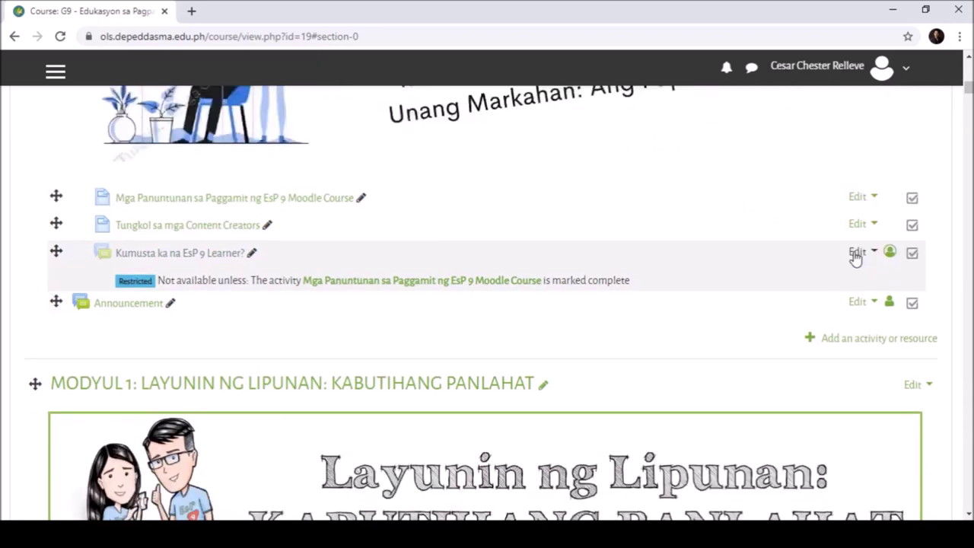
pyautogui.click(858, 254)
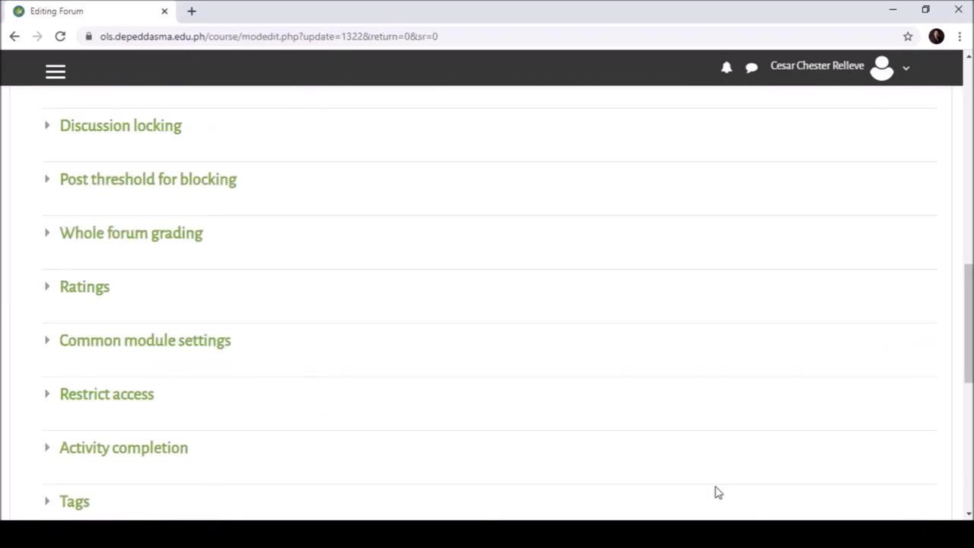
pyautogui.scroll(-1, 715, 492)
pyautogui.scroll(-1, 716, 492)
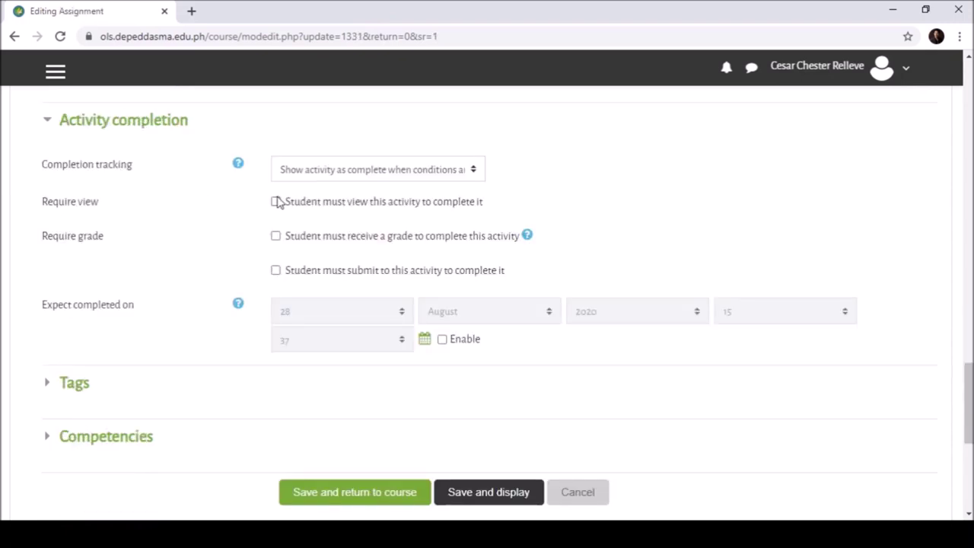
# Require students to receive a grade to complete the assignment, enable its expected completion date, and save back to the course
pyautogui.click(276, 238)
pyautogui.click(442, 339)
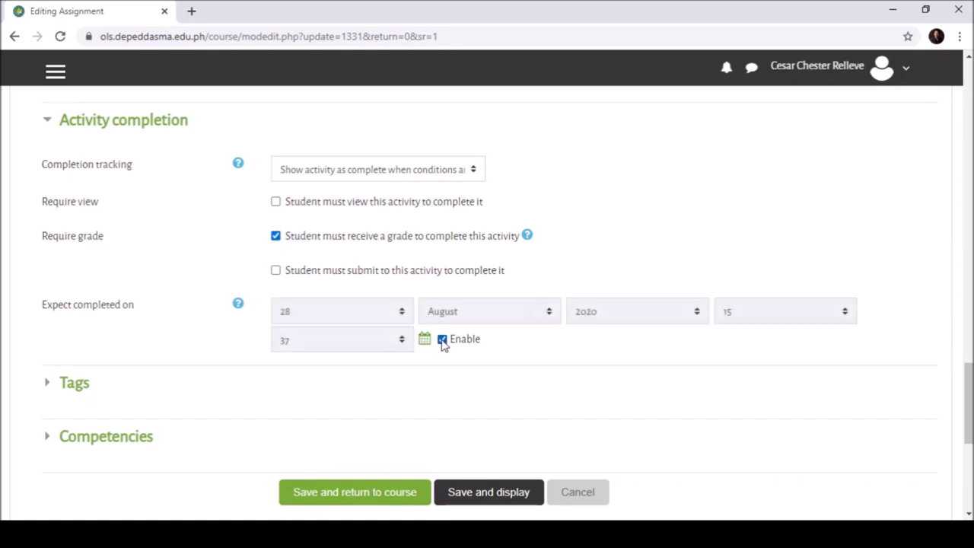
pyautogui.click(381, 498)
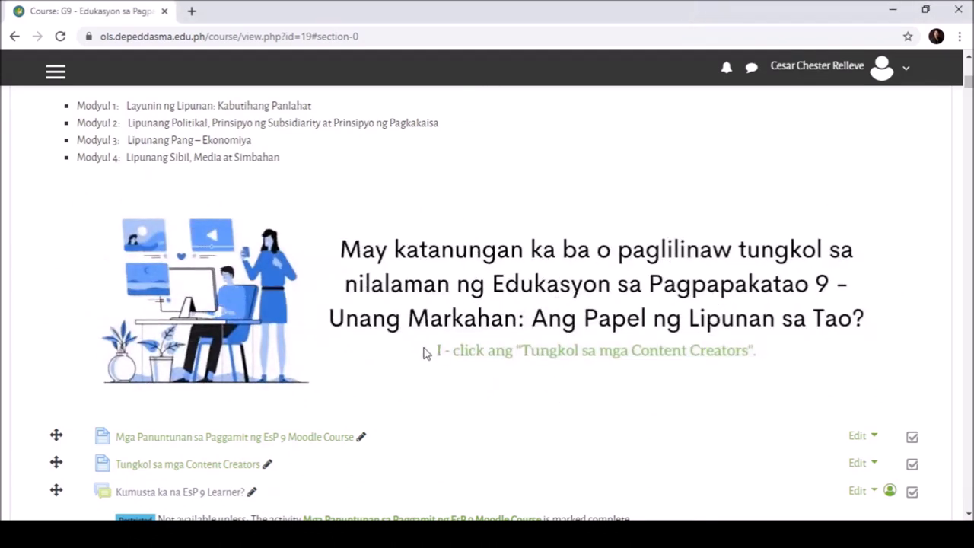
# Open the settings of the "Mga Panuntunan sa Paggamit ng EsP 9 Moodle Course" page and look through its description and content
pyautogui.scroll(-1, 391, 350)
pyautogui.scroll(-2, 391, 351)
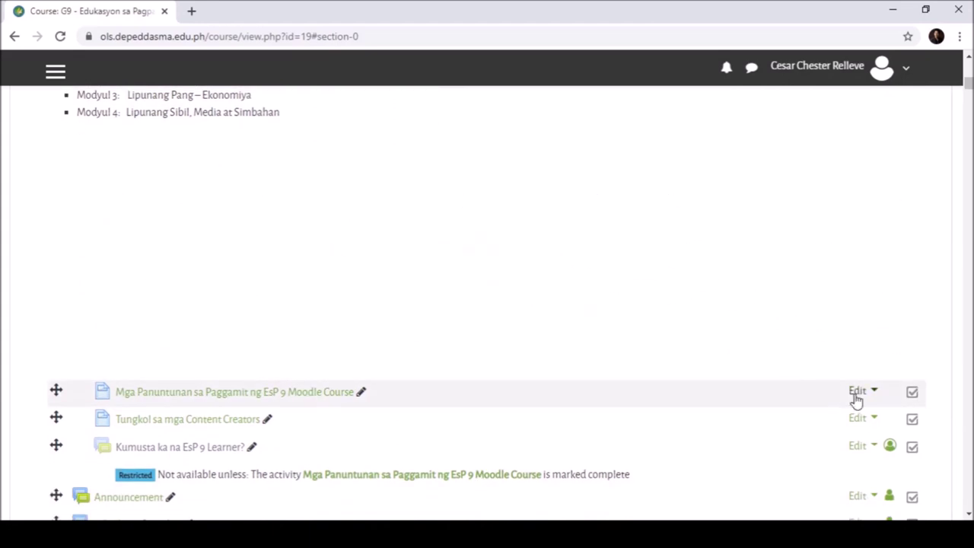
pyautogui.click(856, 397)
pyautogui.click(838, 415)
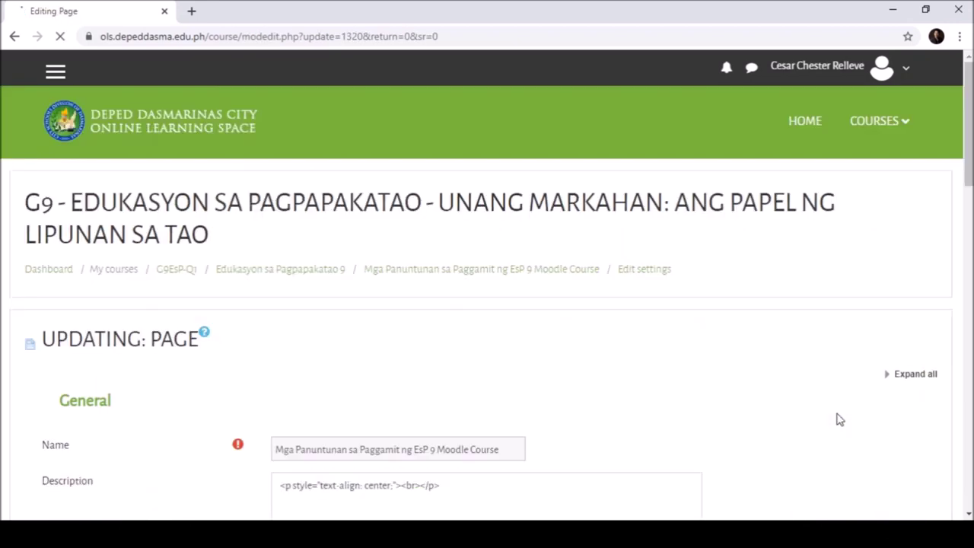
pyautogui.scroll(-2, 743, 374)
pyautogui.scroll(-5, 745, 375)
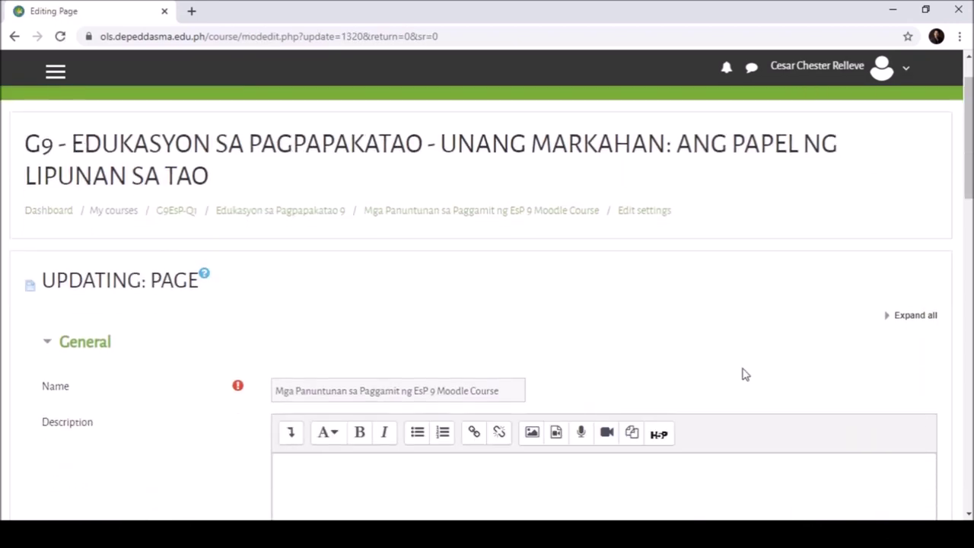
pyautogui.scroll(-6, 745, 375)
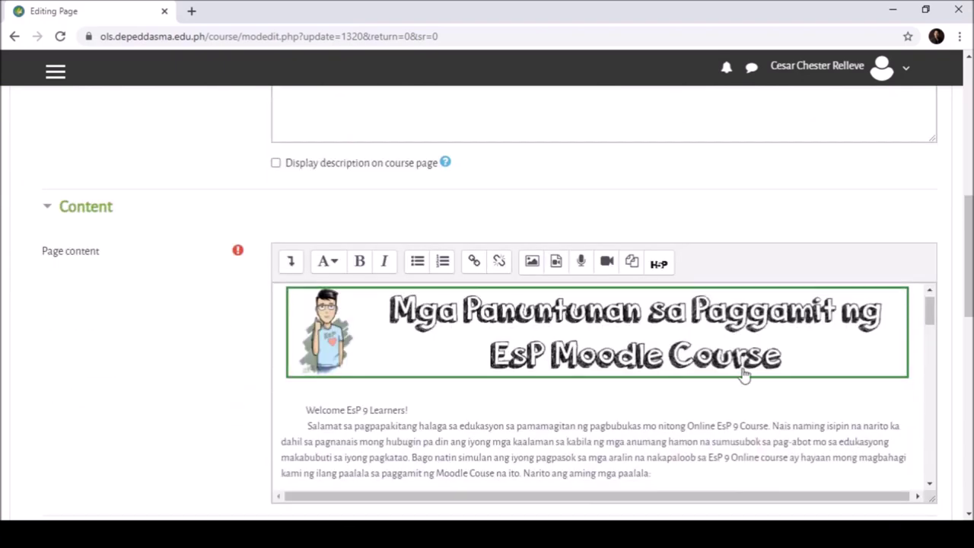
pyautogui.scroll(-5, 182, 361)
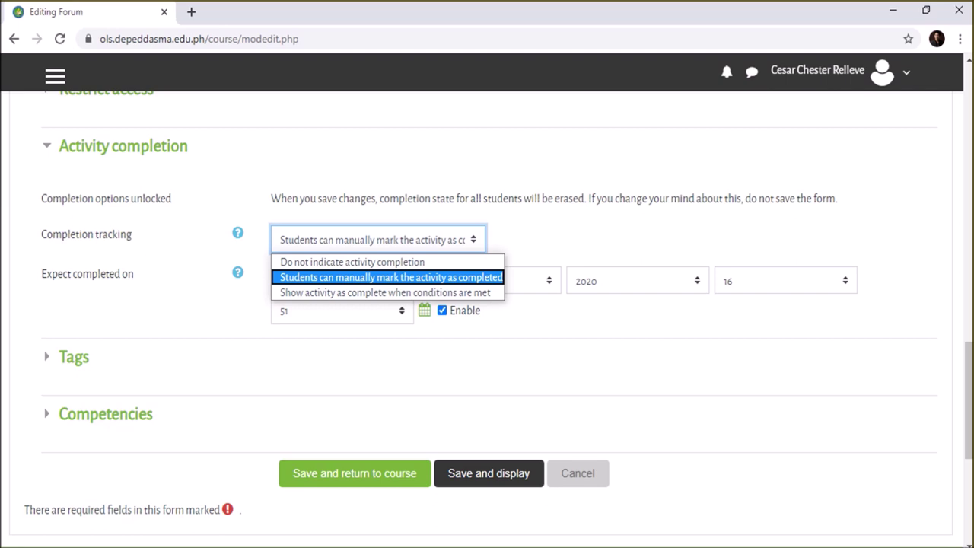
# Set the forum's completion tracking to "Students can manually mark the activity as completed" and view the day options for its expected completion date
pyautogui.press('Down')
pyautogui.click(391, 277)
pyautogui.click(342, 280)
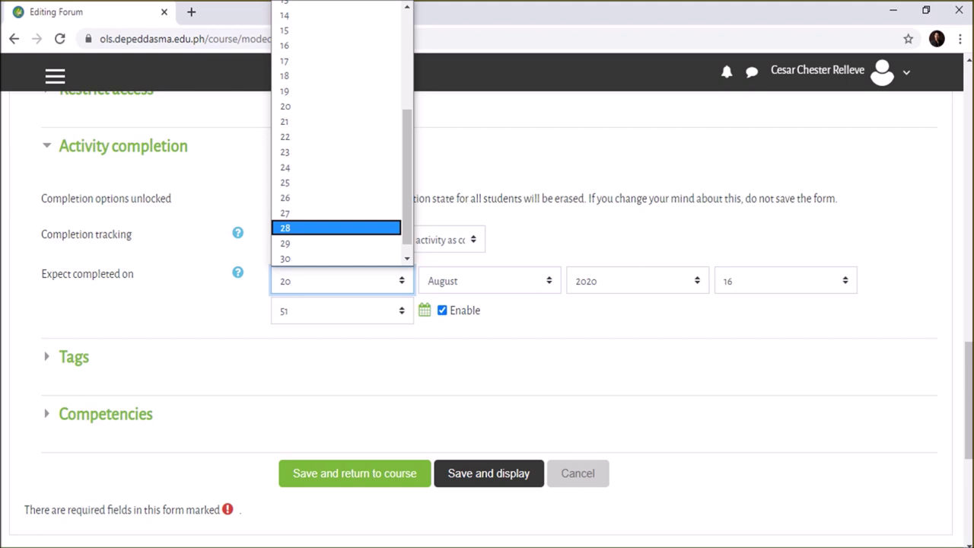
pyautogui.press('Escape')
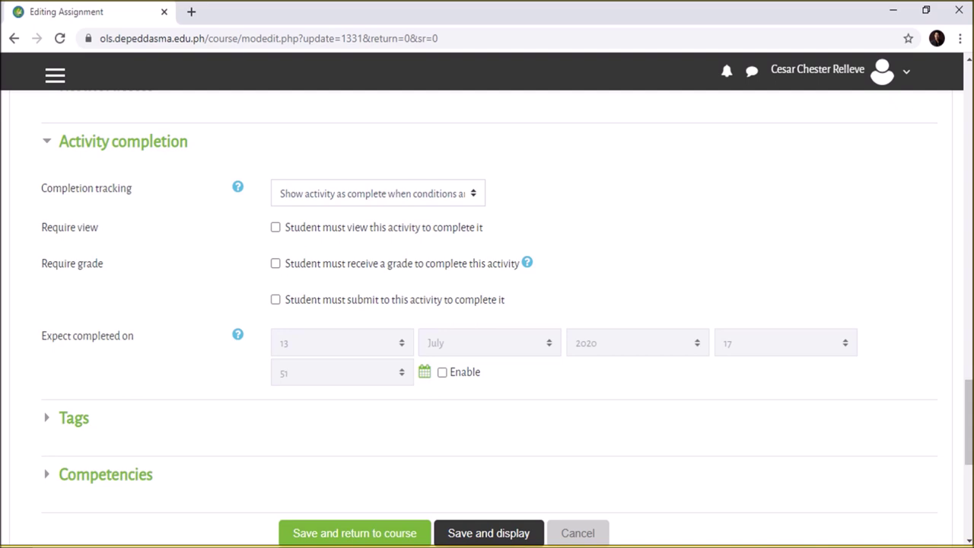
# Require students to submit to the assignment to complete it, and enable an expected completion date with the day set to 28
pyautogui.press('space')
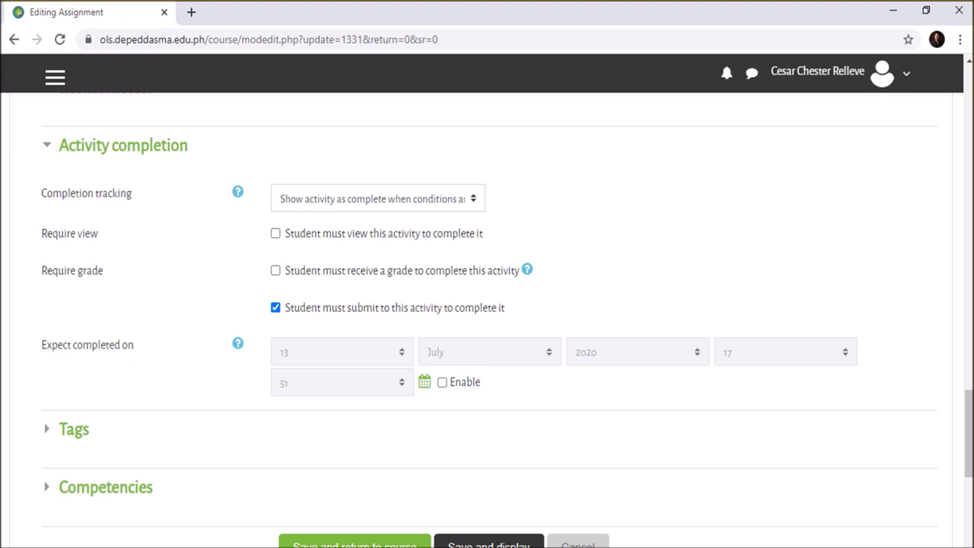
pyautogui.click(442, 382)
pyautogui.click(343, 352)
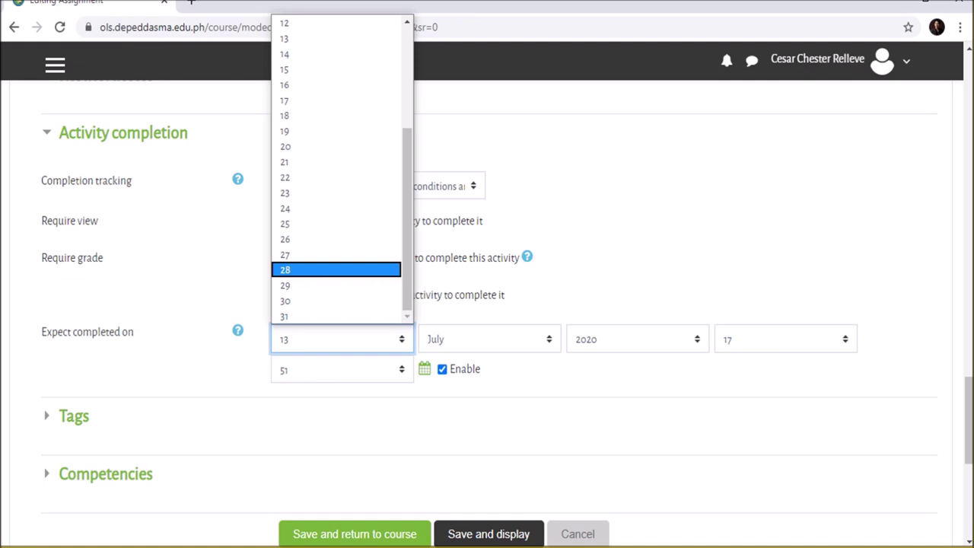
pyautogui.press('Return')
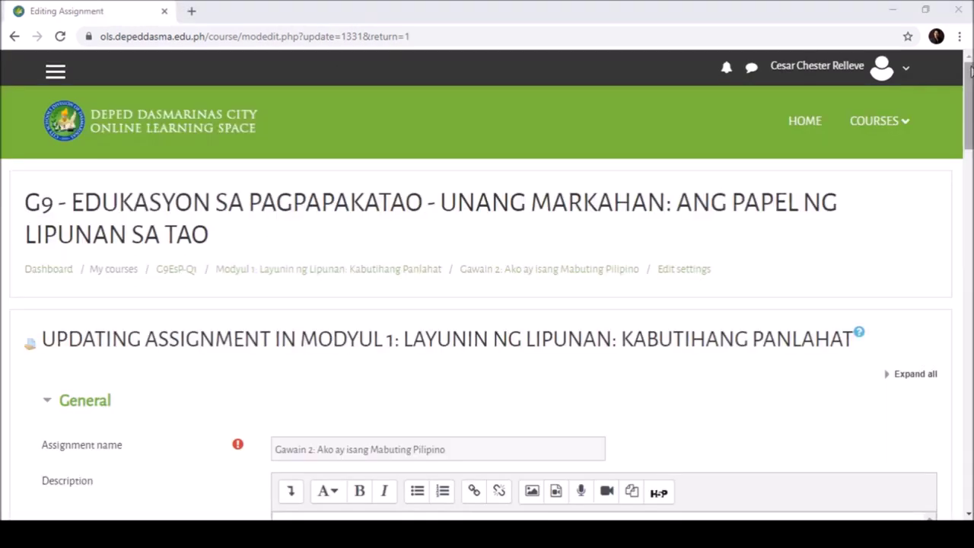
# Review the availability and submission type settings of the Gawain 2: Ako ay isang Mabuting Pilipino assignment, then save and display it
pyautogui.moveTo(971, 72); pyautogui.dragTo(971, 207)
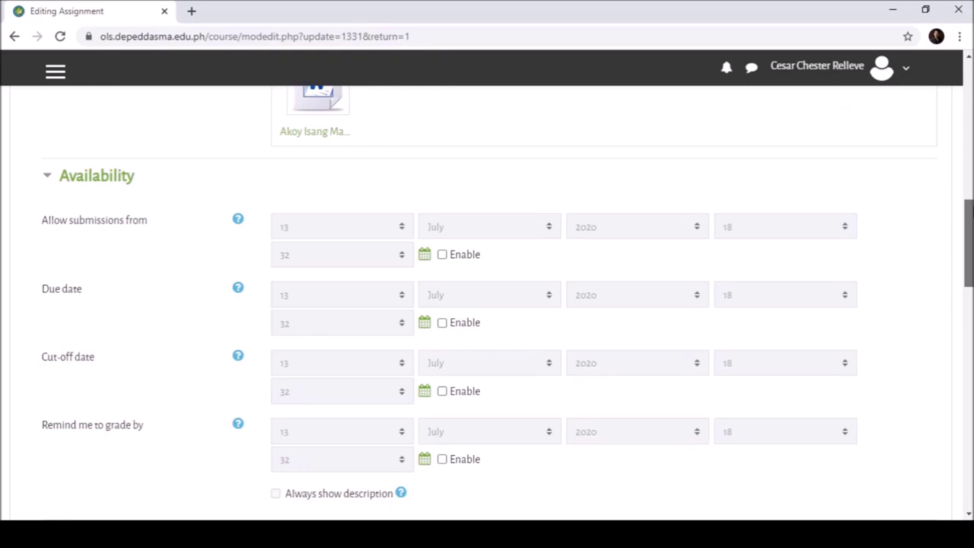
pyautogui.scroll(-6, 488, 305)
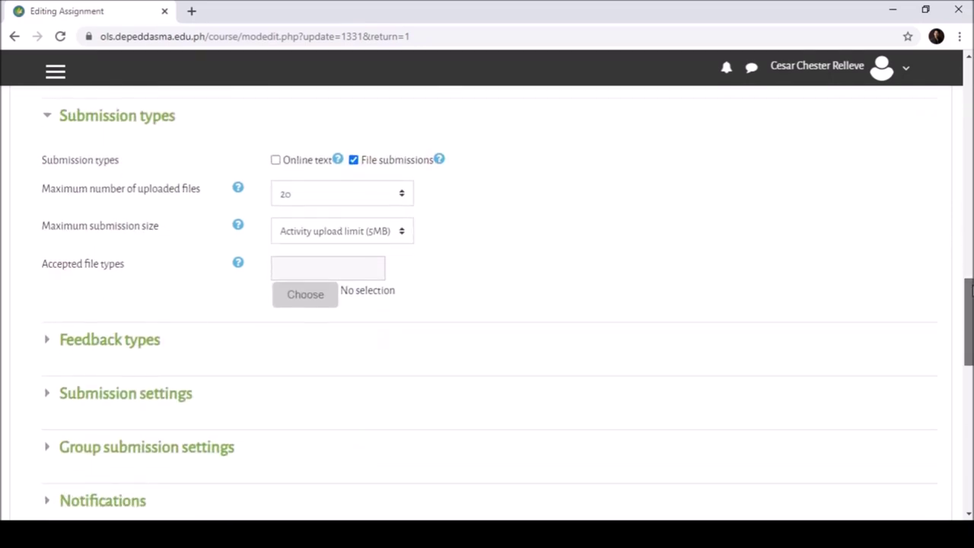
pyautogui.moveTo(970, 295); pyautogui.dragTo(971, 385)
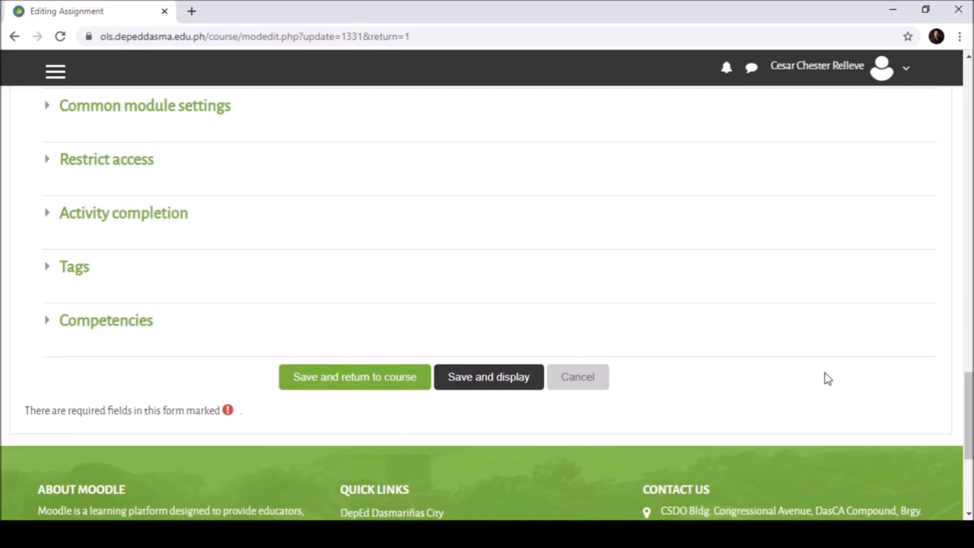
pyautogui.click(492, 378)
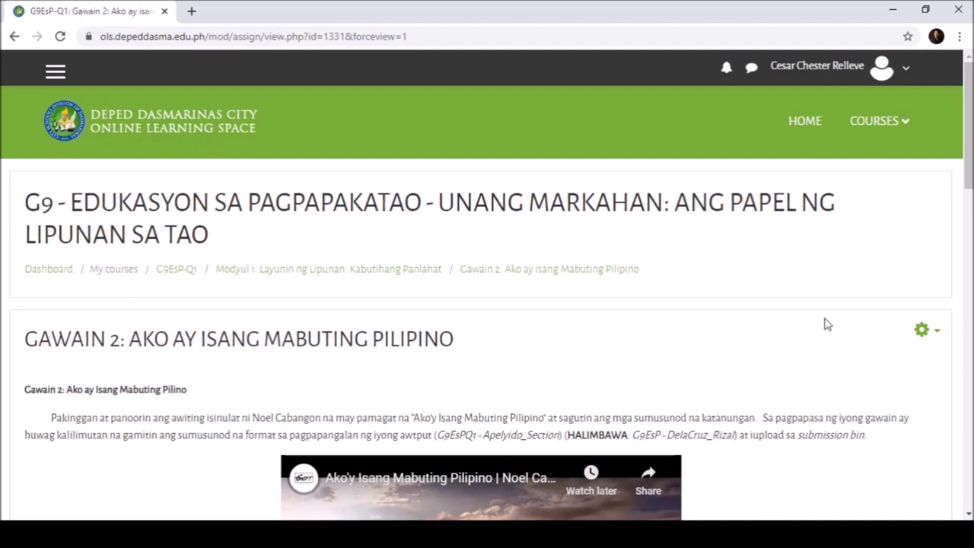
pyautogui.moveTo(970, 169); pyautogui.dragTo(971, 227)
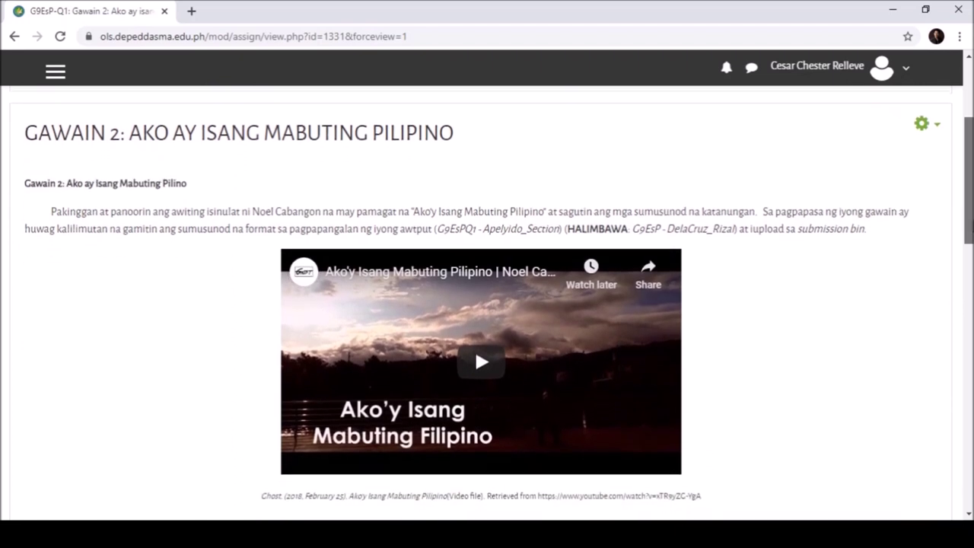